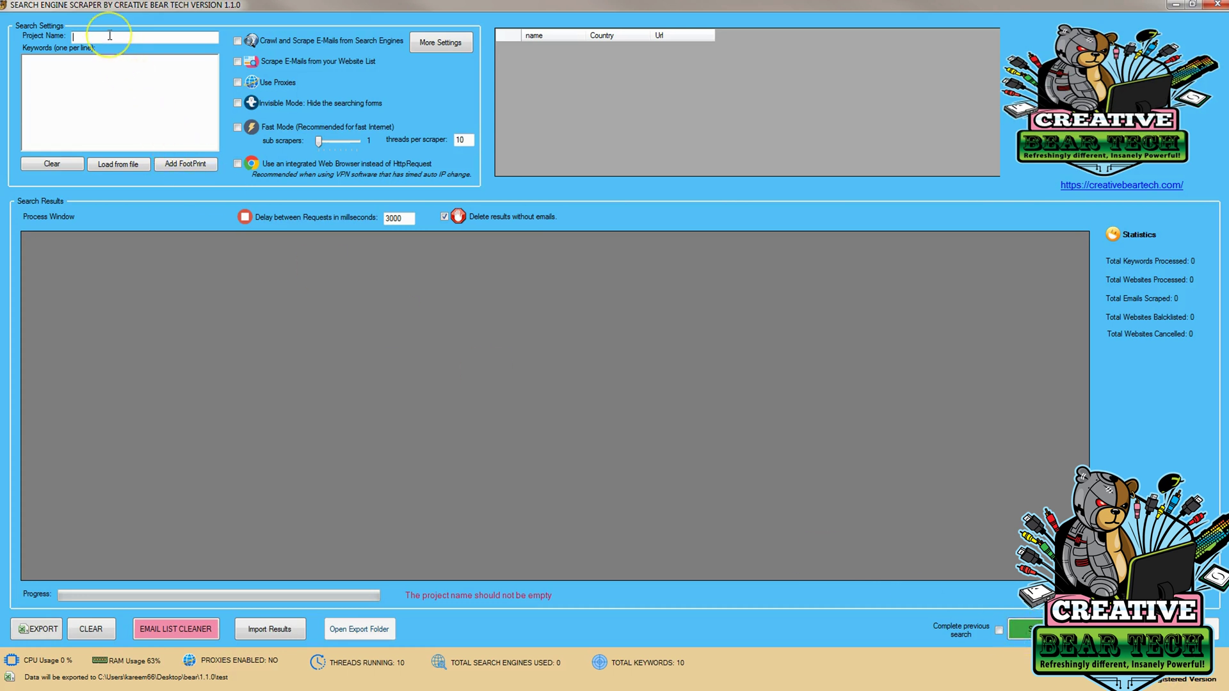
Step: Name the project 'cbd' and enable 'Scrape E-Mails from your Website List'
text(cbd)
click(109, 42)
click(238, 61)
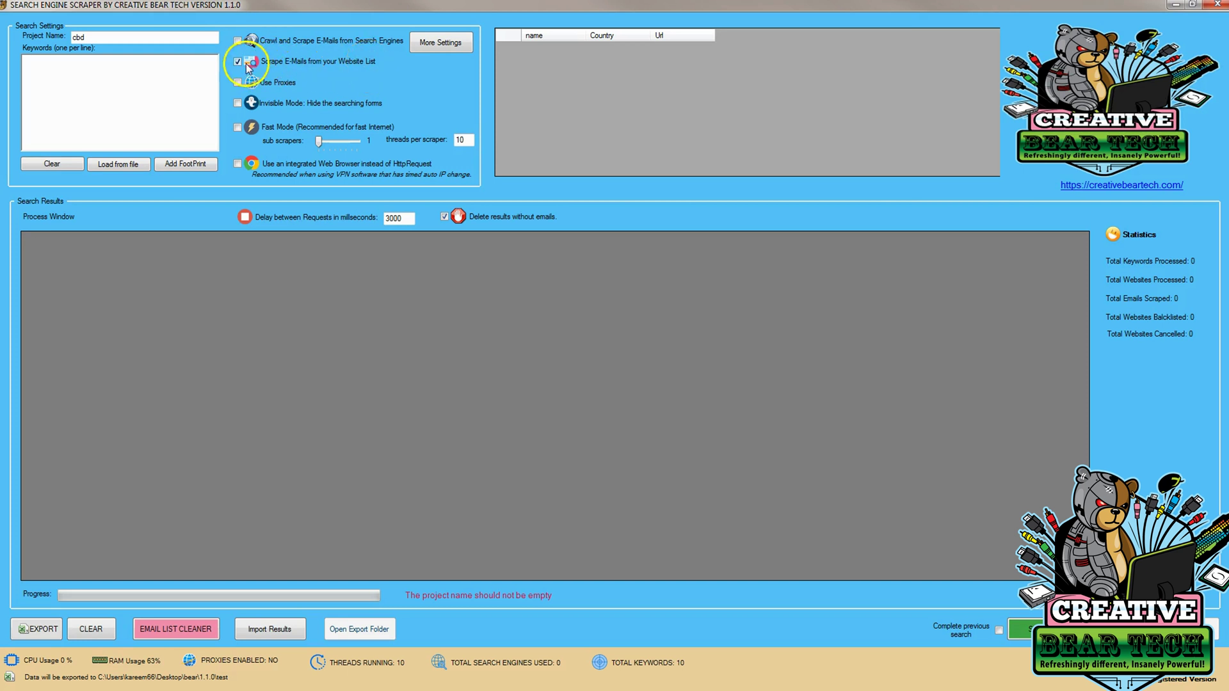
Step: In the Website List settings, pick all_cbd_websites (1) from Downloads as the list file
click(420, 43)
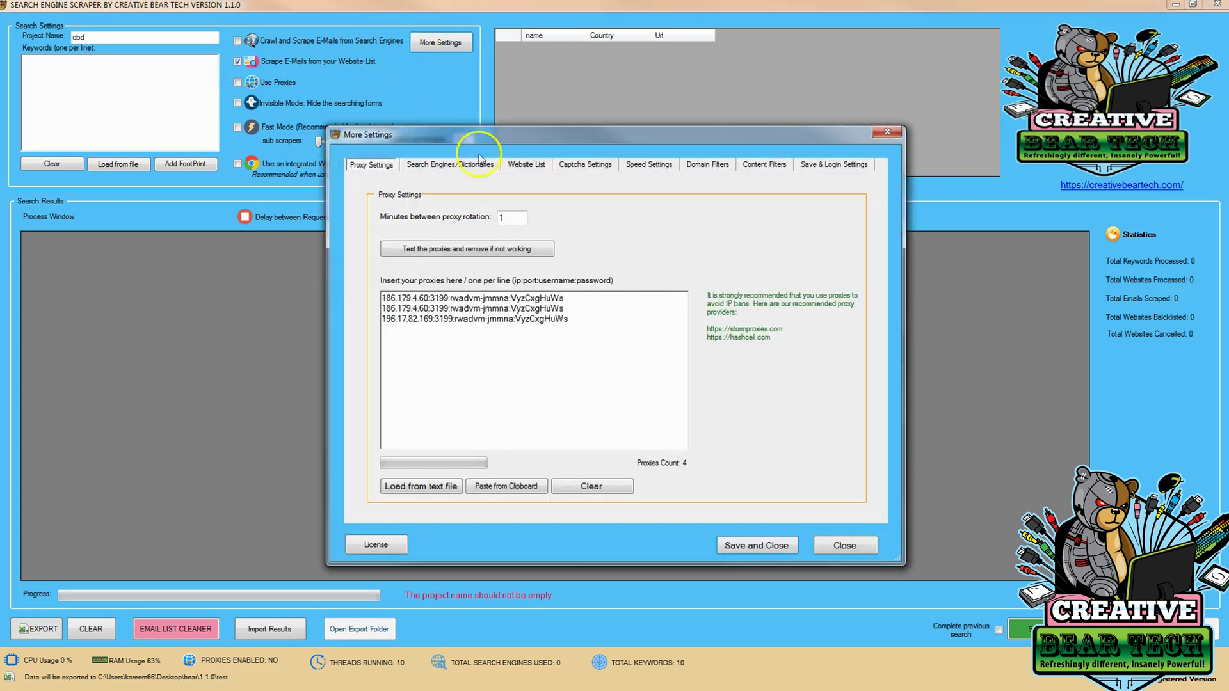
click(526, 165)
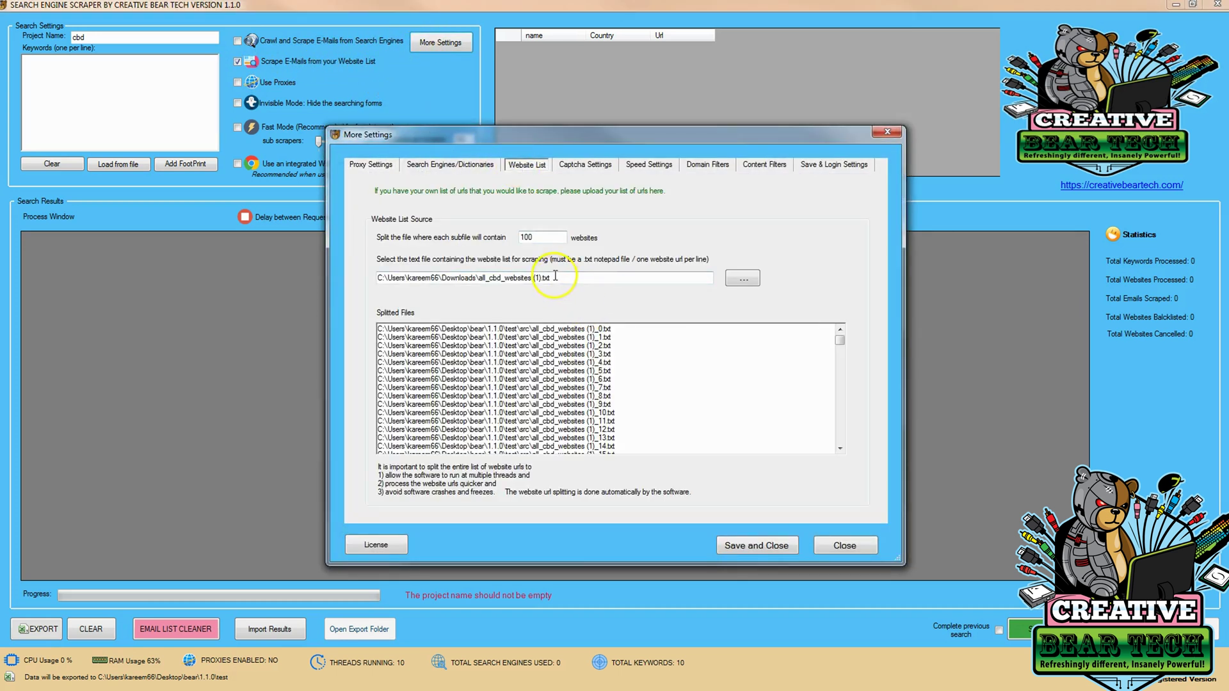
click(740, 281)
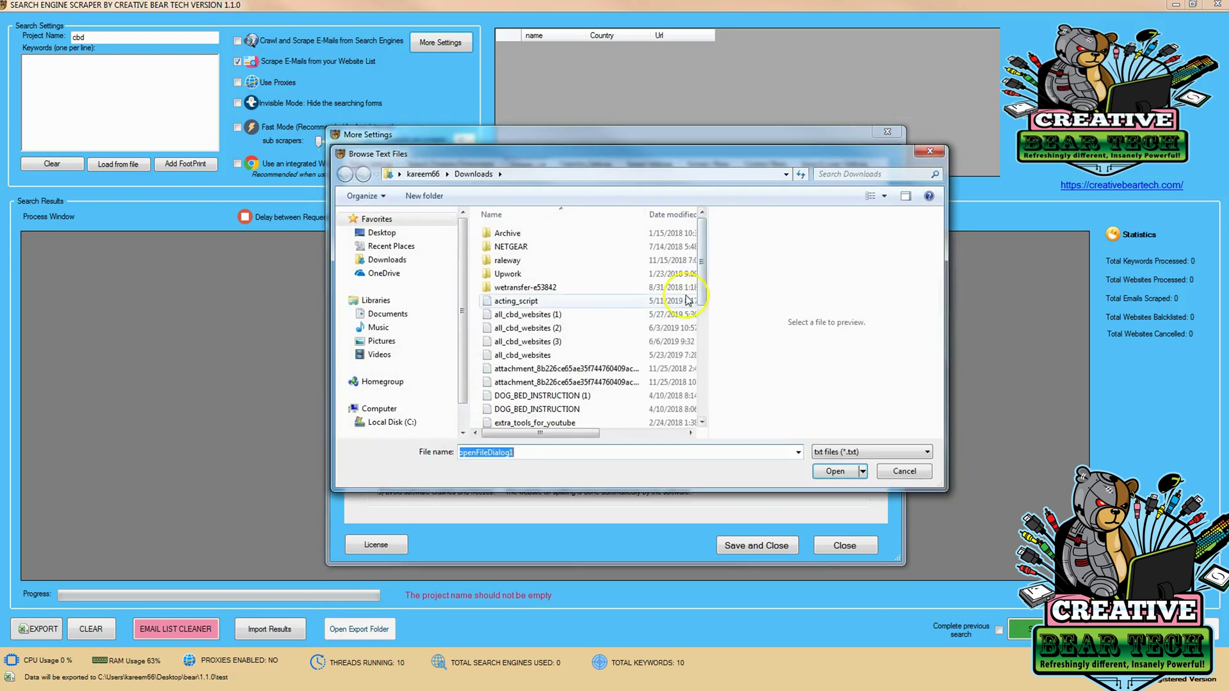
click(546, 317)
right_click(546, 324)
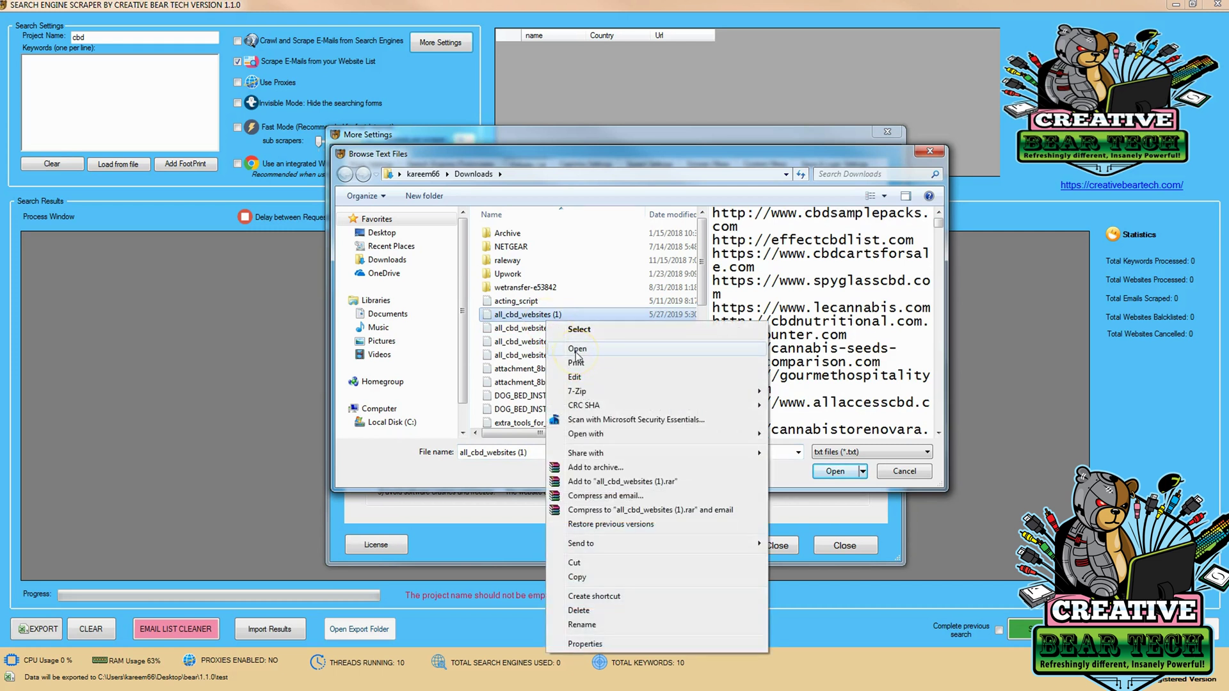
click(576, 350)
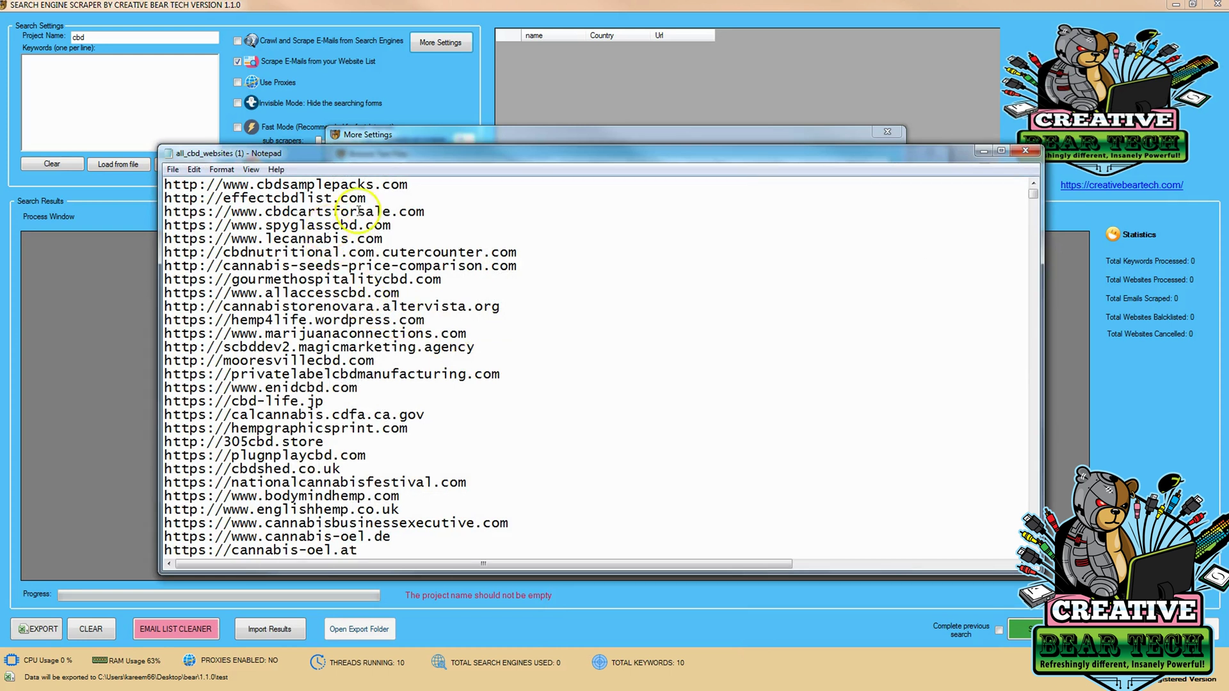
drag(439, 186, 165, 186)
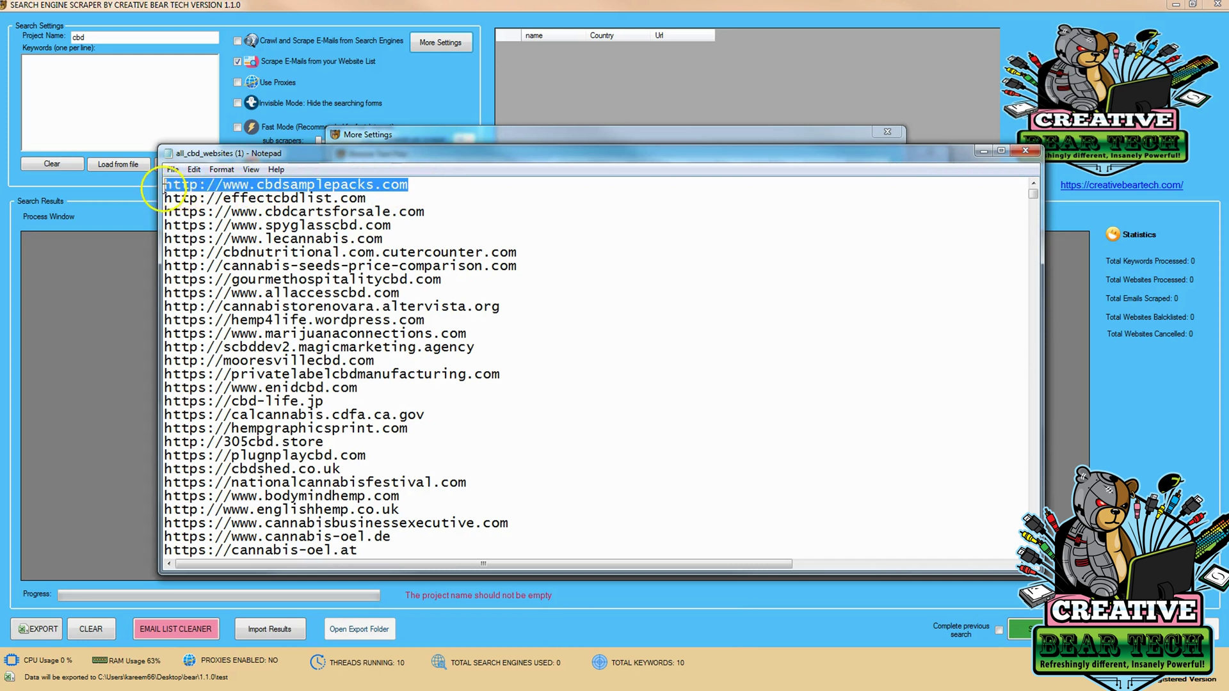
click(324, 199)
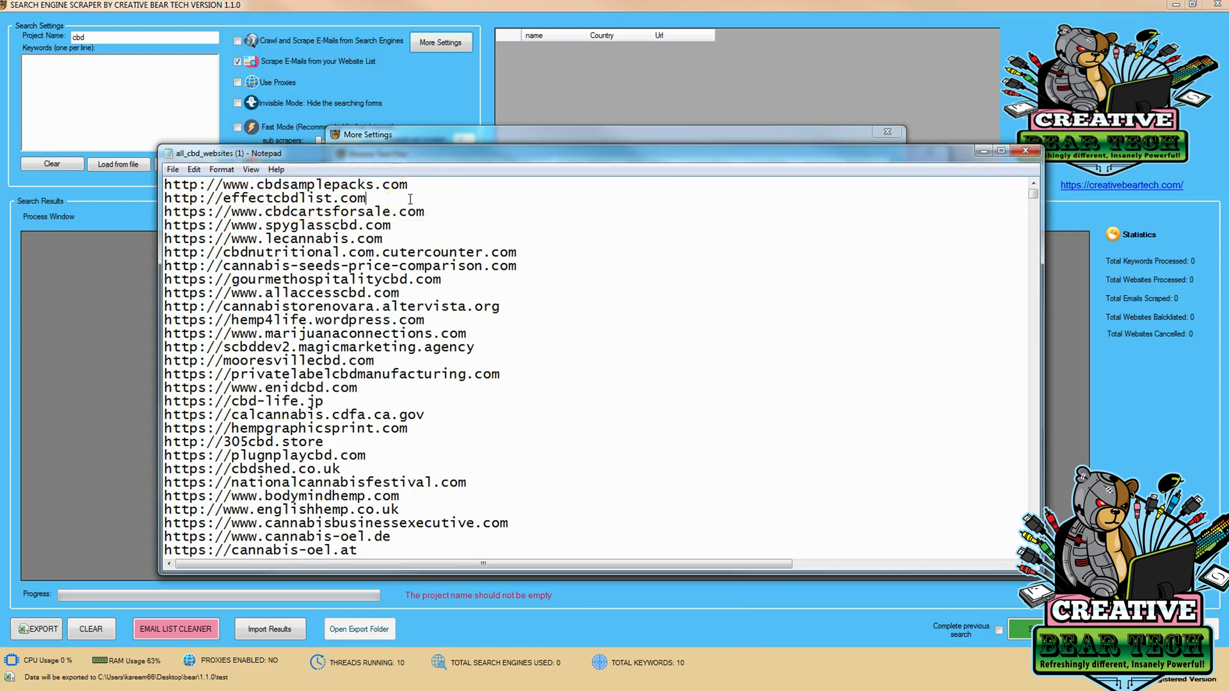
click(437, 228)
click(537, 249)
scroll(464, 330, down, 20)
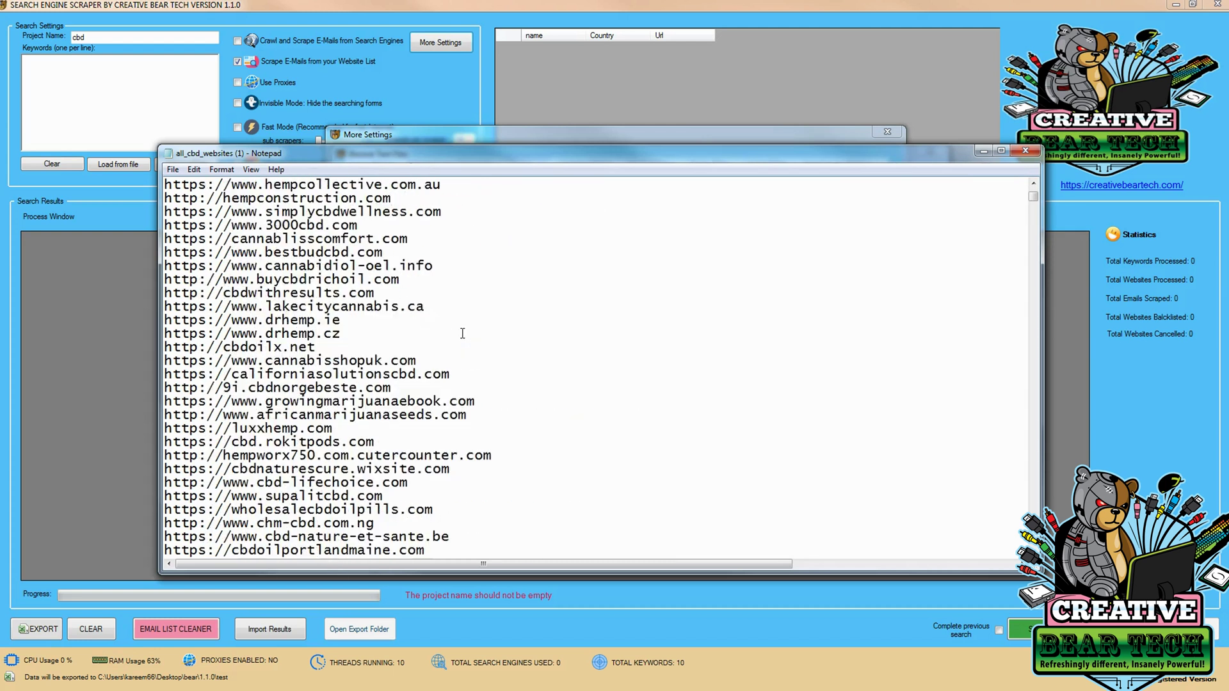
scroll(462, 333, down, 20)
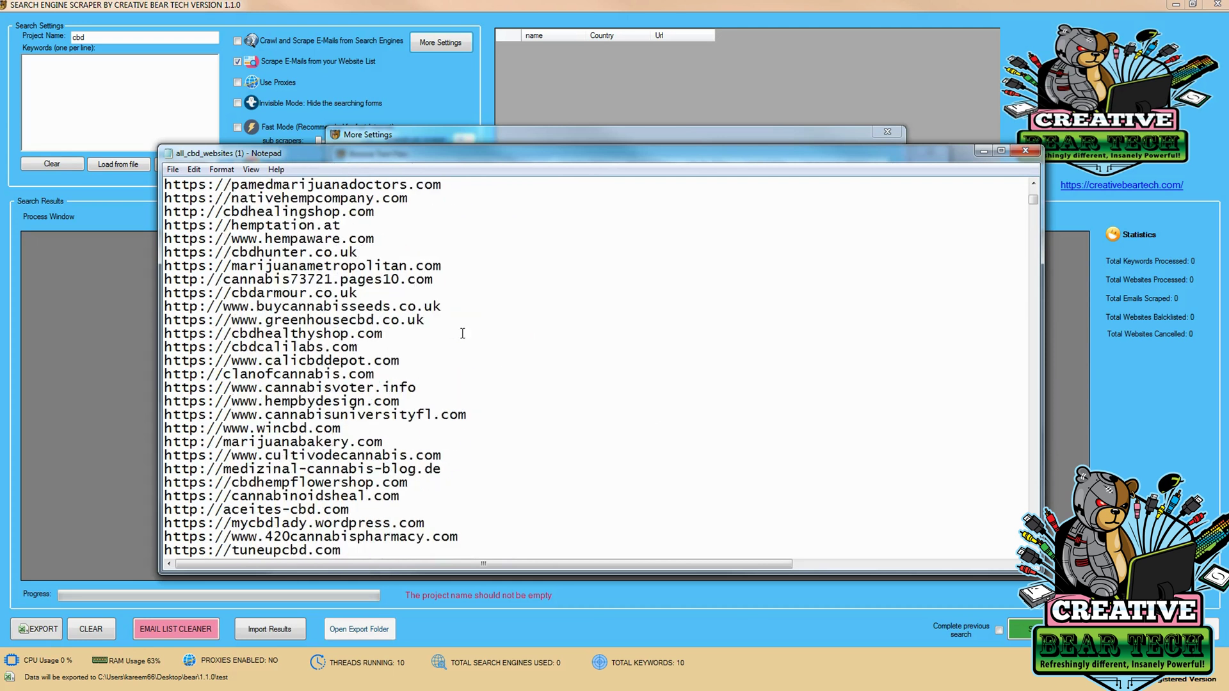
click(446, 389)
scroll(446, 390, down, 4)
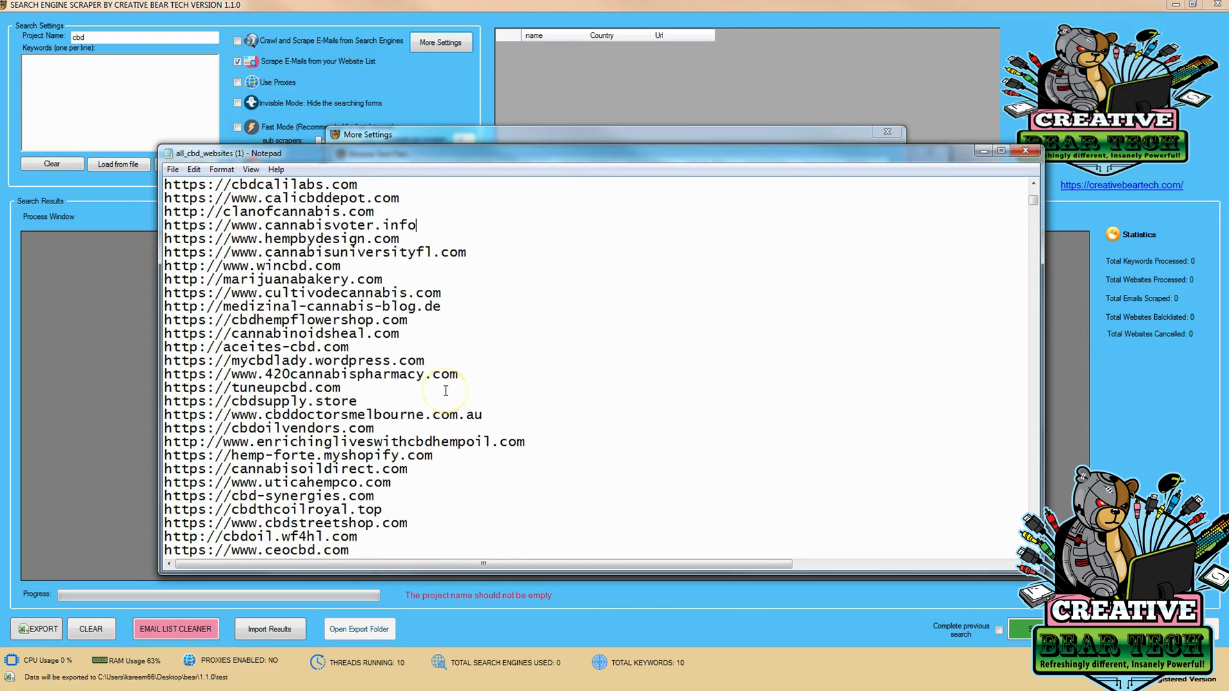
scroll(446, 390, down, 20)
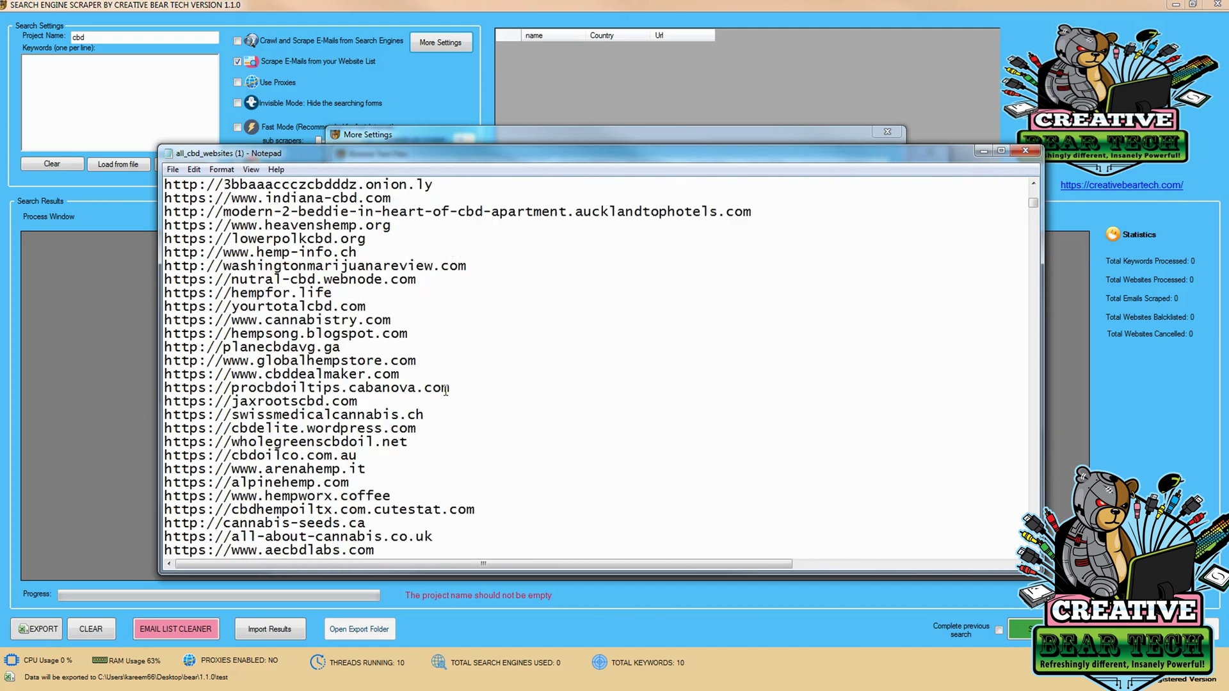
scroll(446, 391, down, 20)
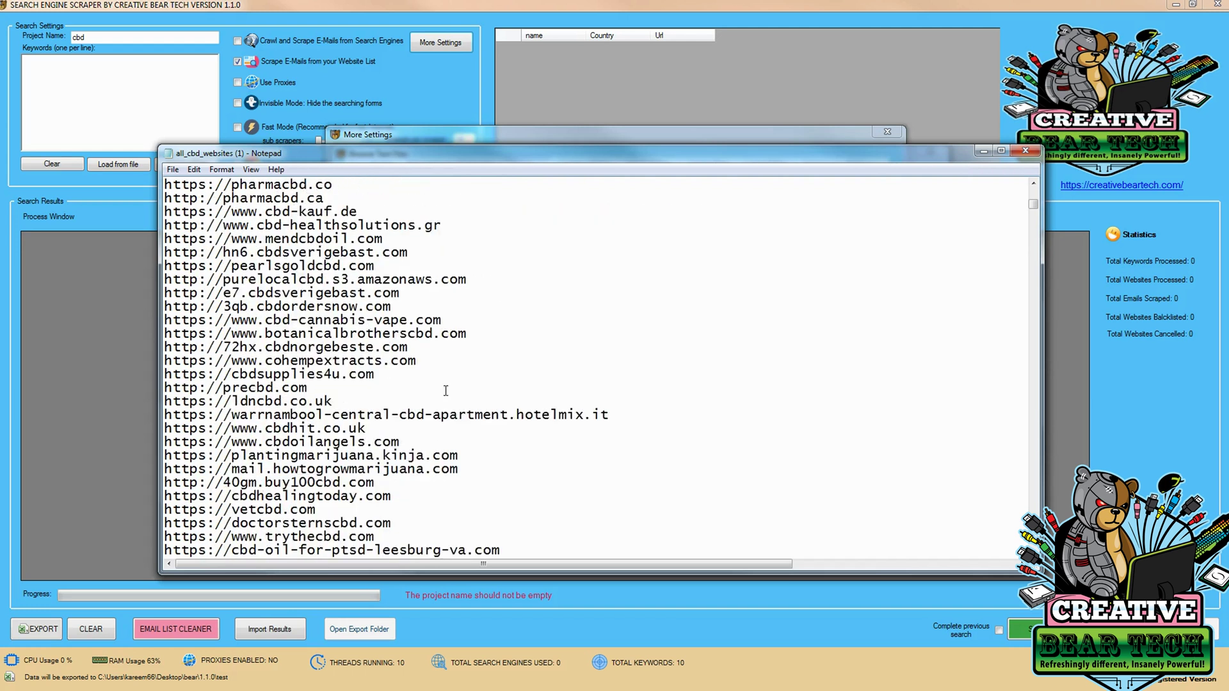
scroll(446, 390, down, 5)
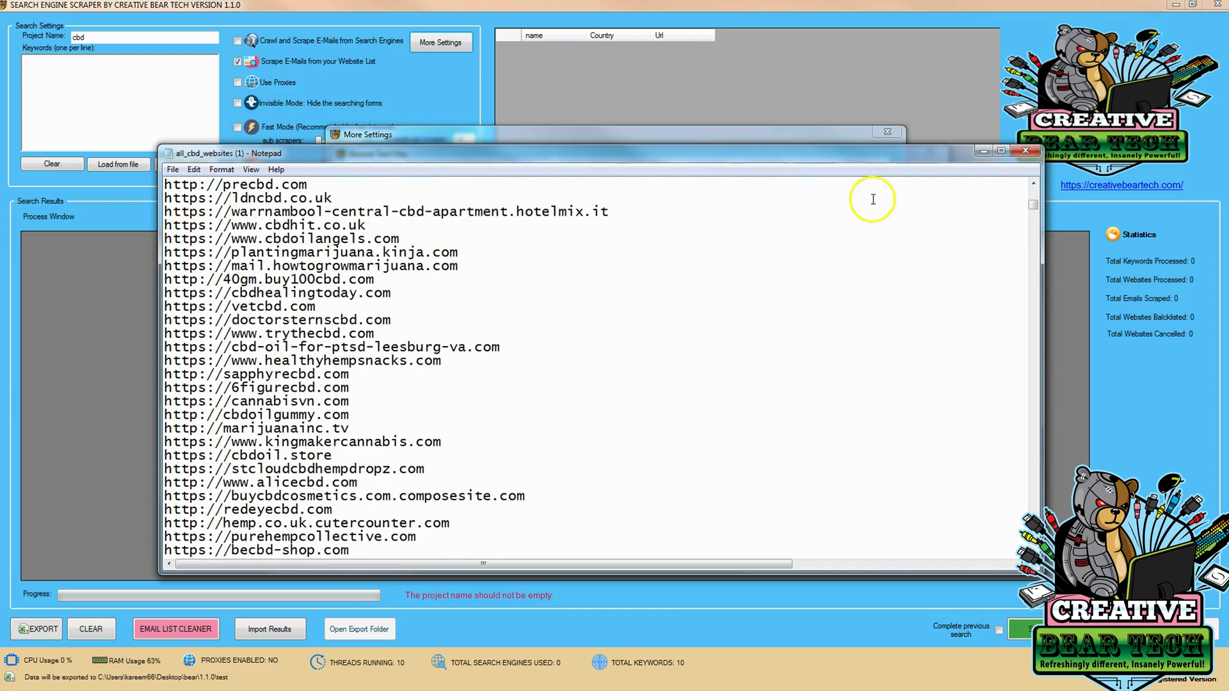
click(1027, 154)
Step: Load all_cbd_websites (1) and scrape until ten sites fill the results table
click(833, 471)
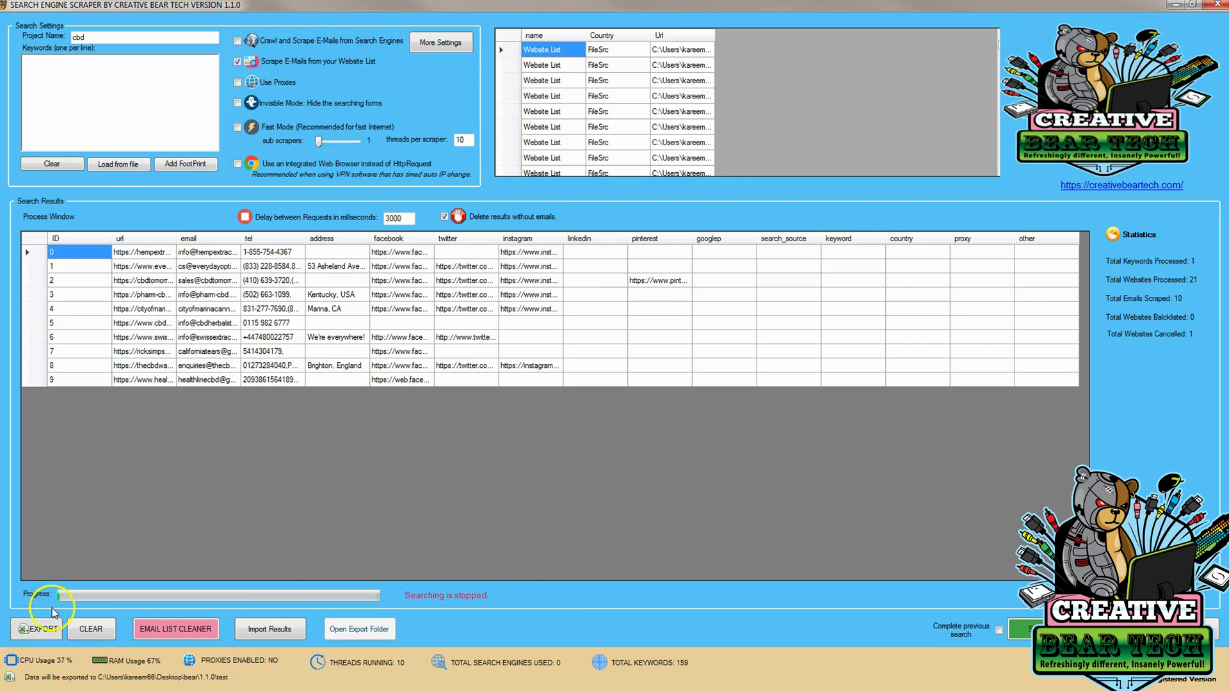
Step: Export the results as cbd_06-06-2019.csv and show the 1.1.0 export folder
click(43, 627)
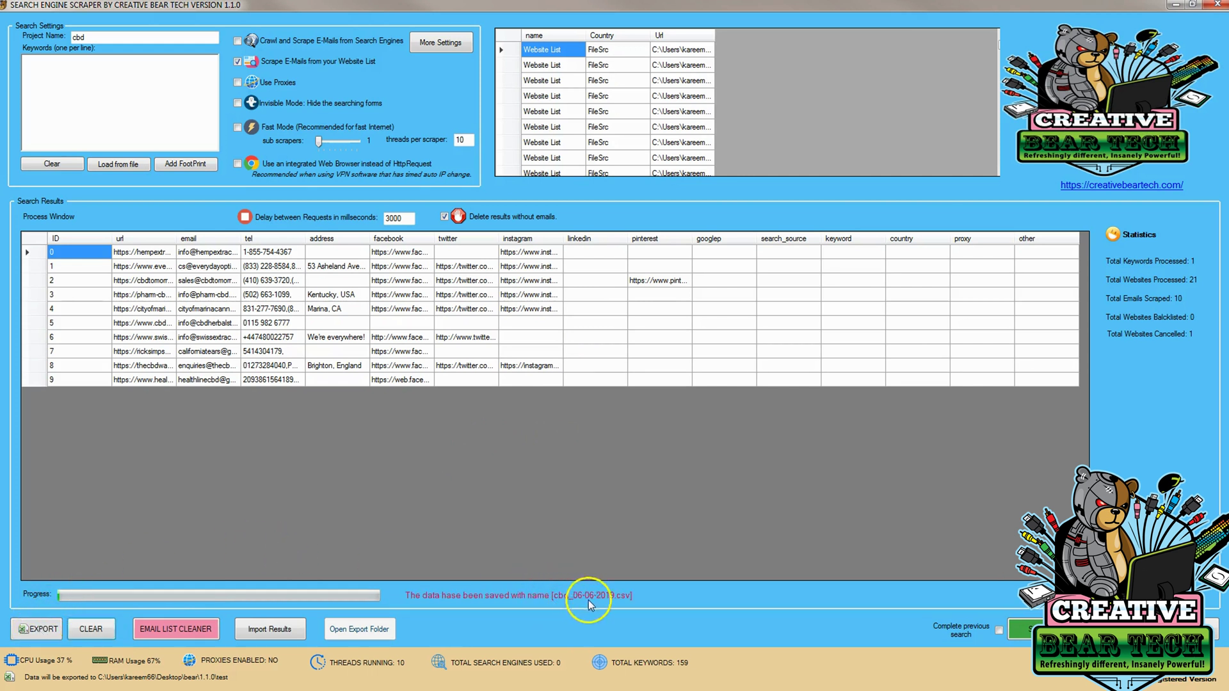
click(382, 631)
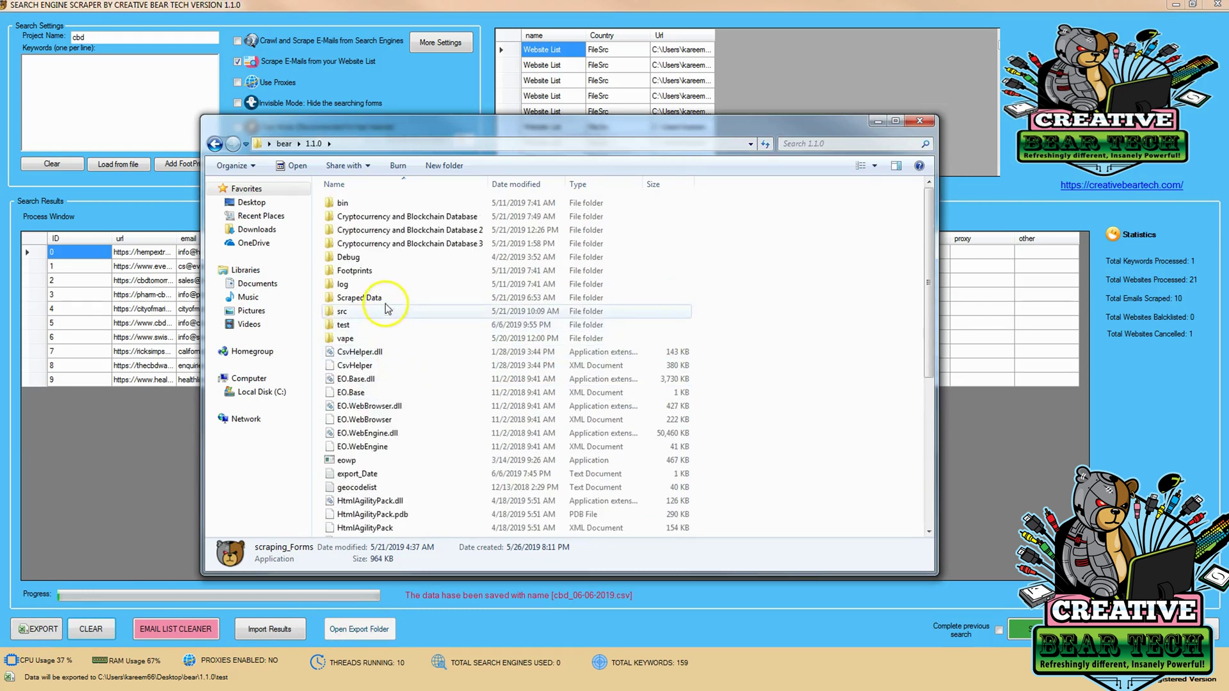
Step: Open cbd_06-06-2019.csv in Excel from the test > cbd folder
double_click(367, 329)
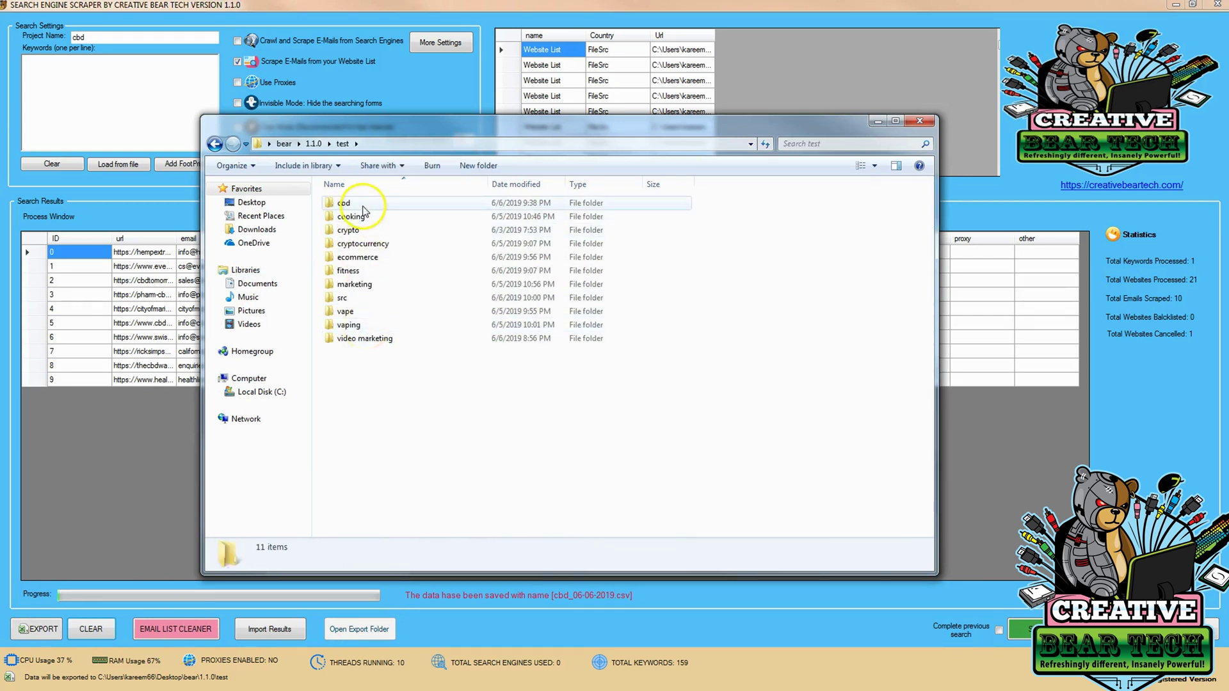
double_click(357, 204)
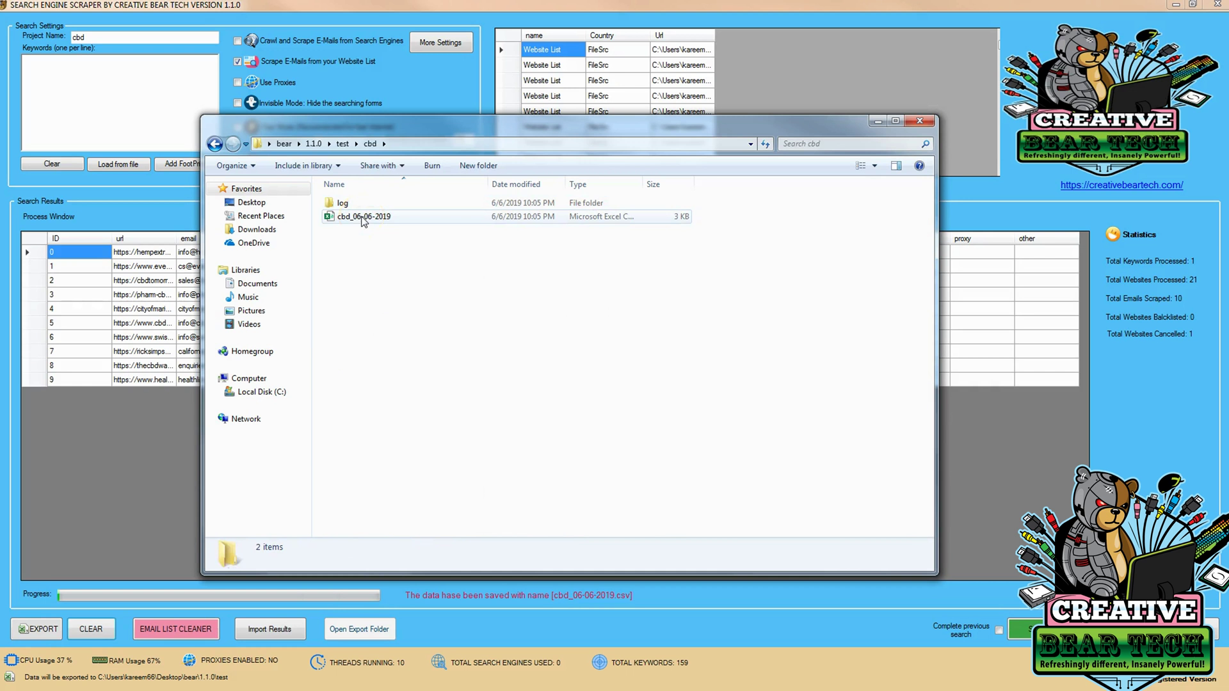
click(363, 222)
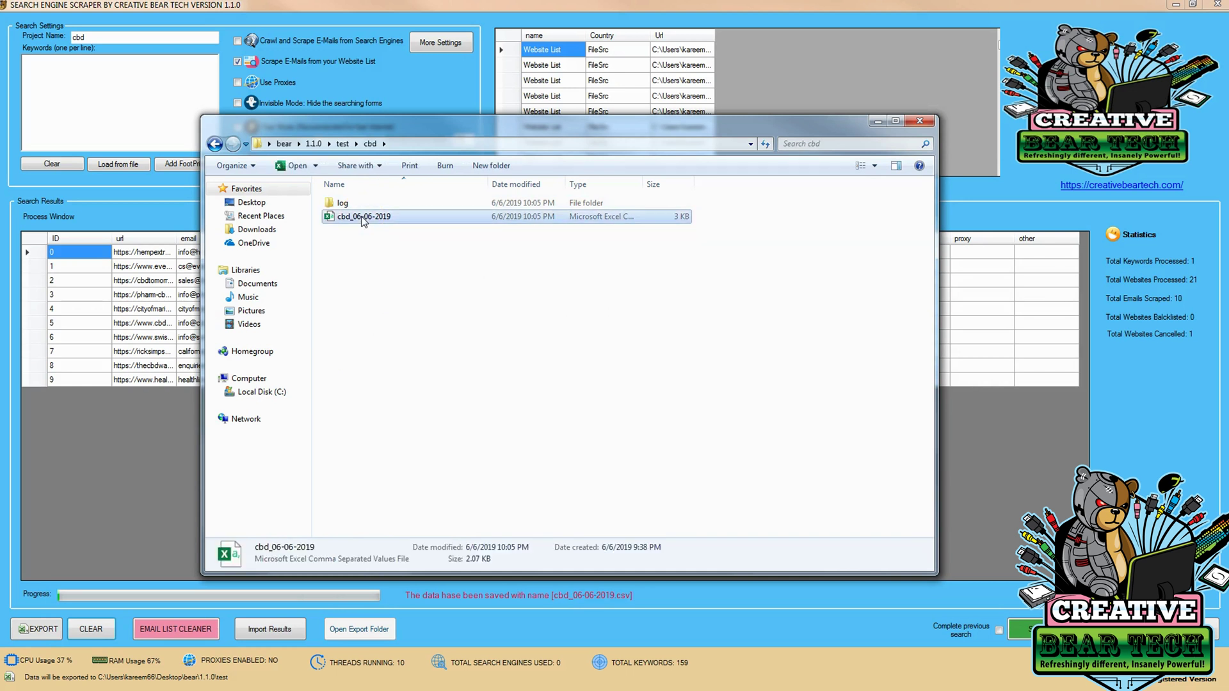
double_click(363, 217)
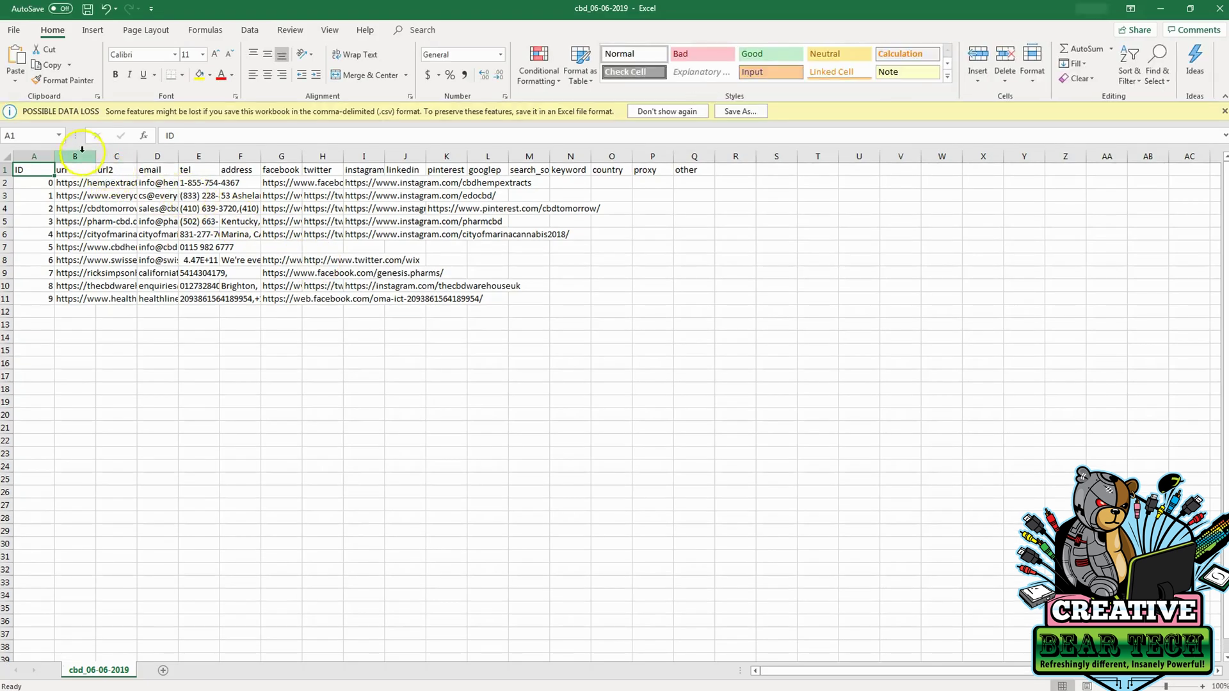
Step: Autofit columns B, D, E and F, widen facebook column G, then minimize the workbook
double_click(93, 152)
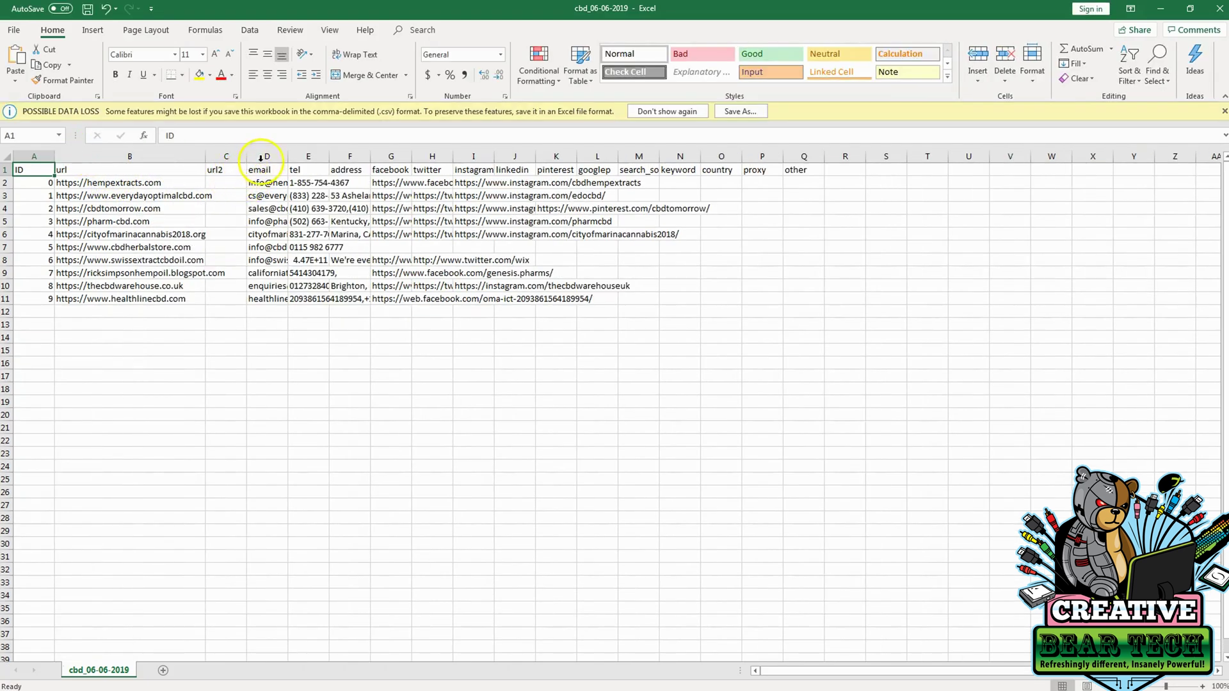
double_click(287, 155)
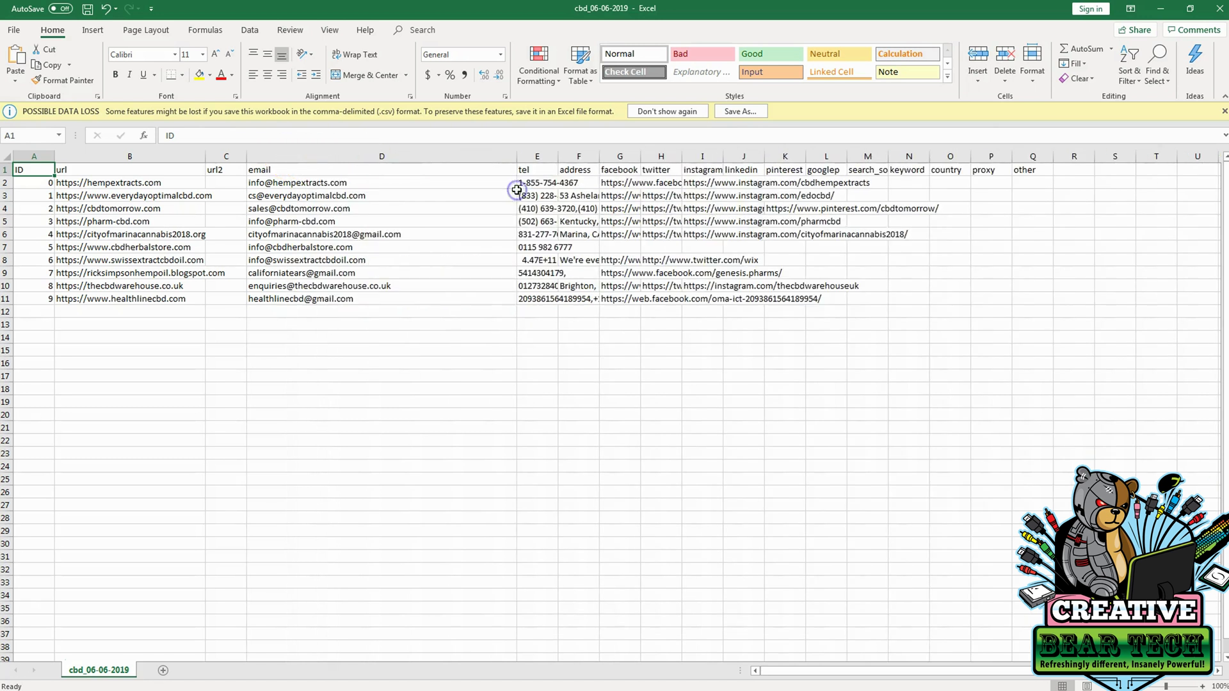
double_click(558, 156)
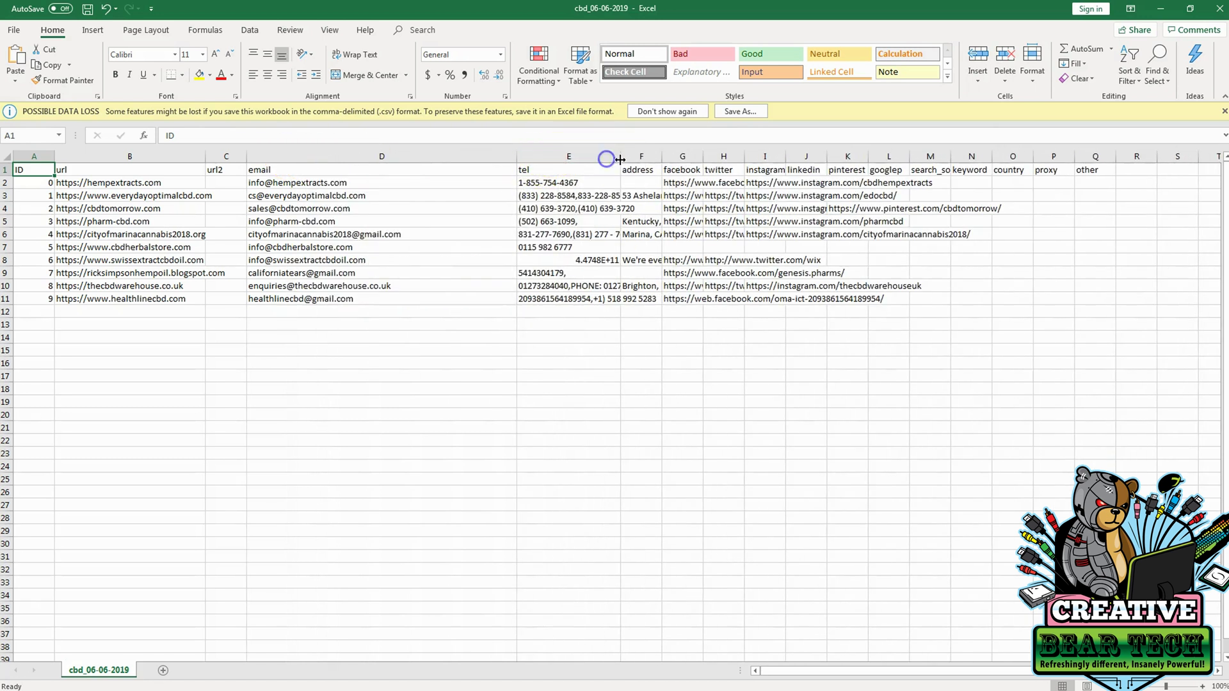
double_click(662, 156)
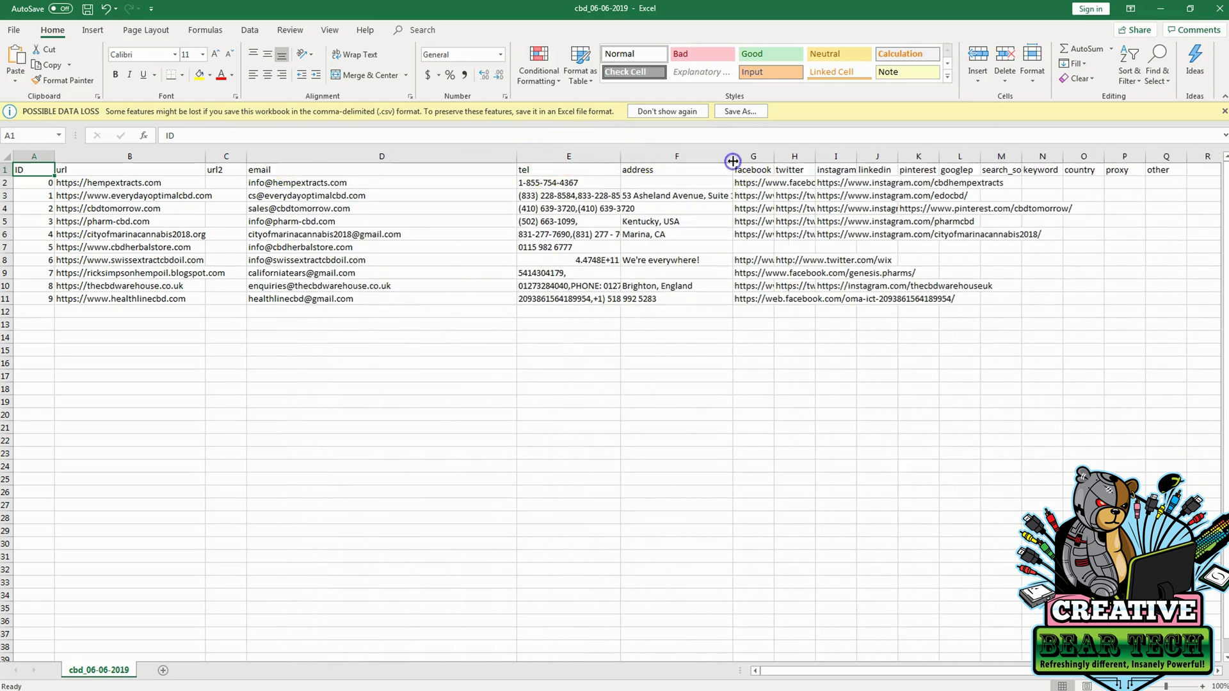
drag(774, 156, 869, 157)
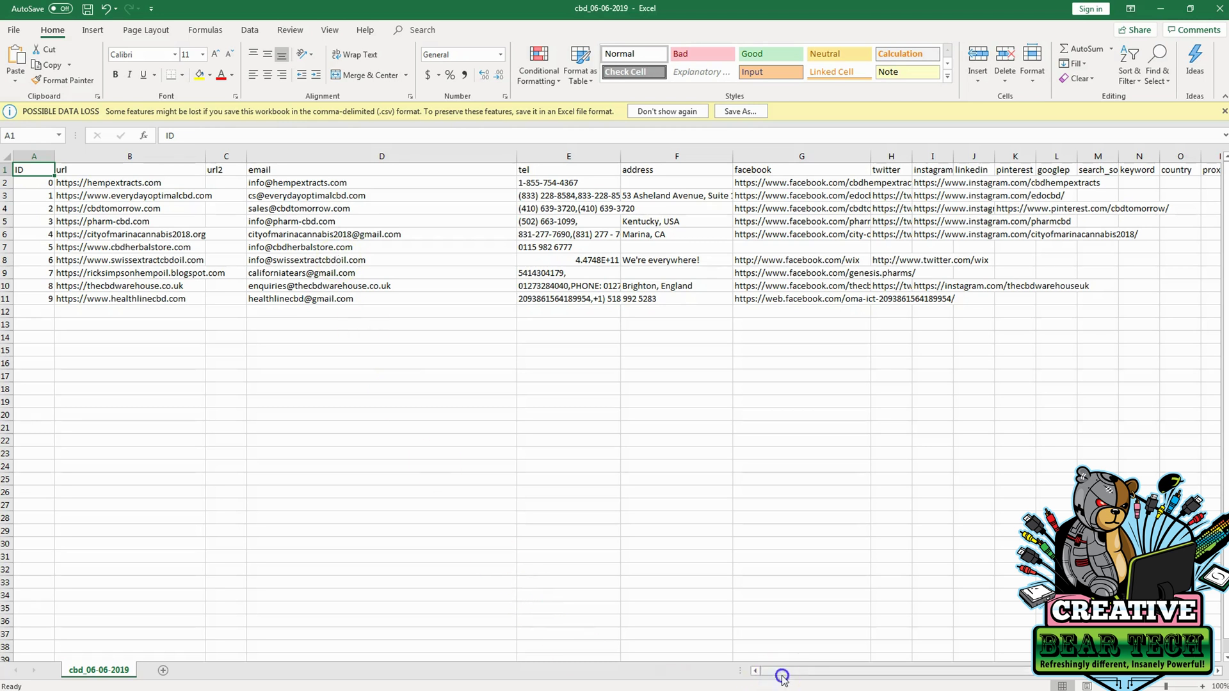
drag(781, 670, 644, 677)
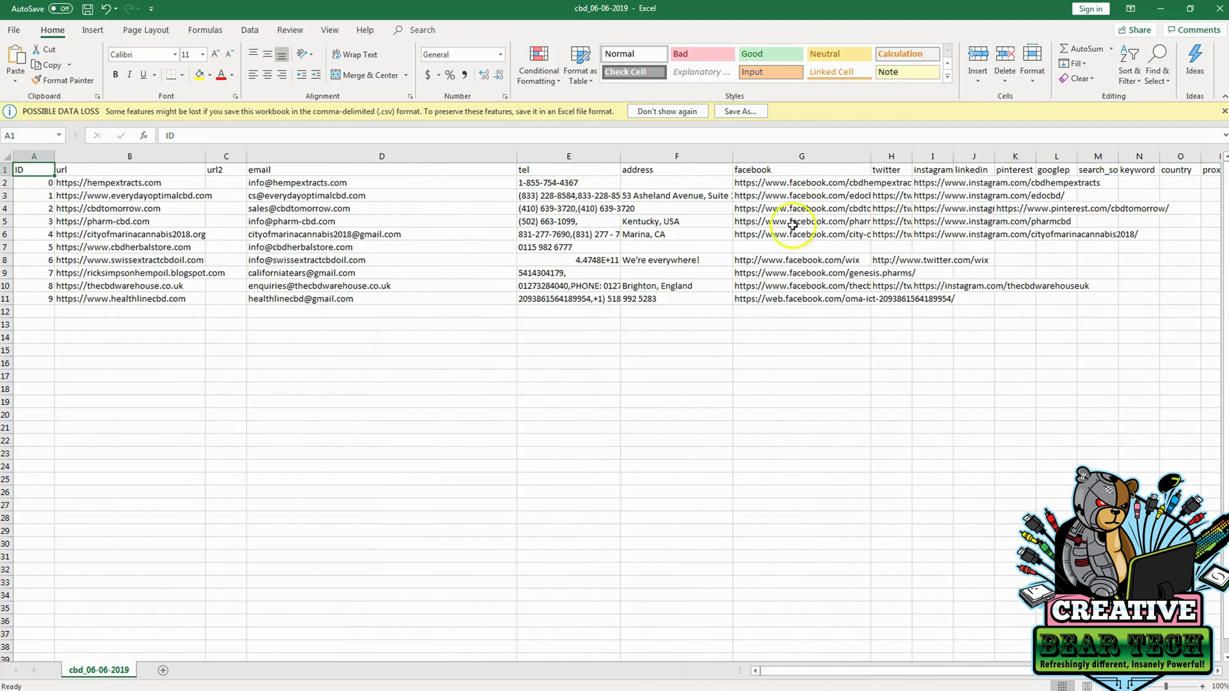
click(1160, 9)
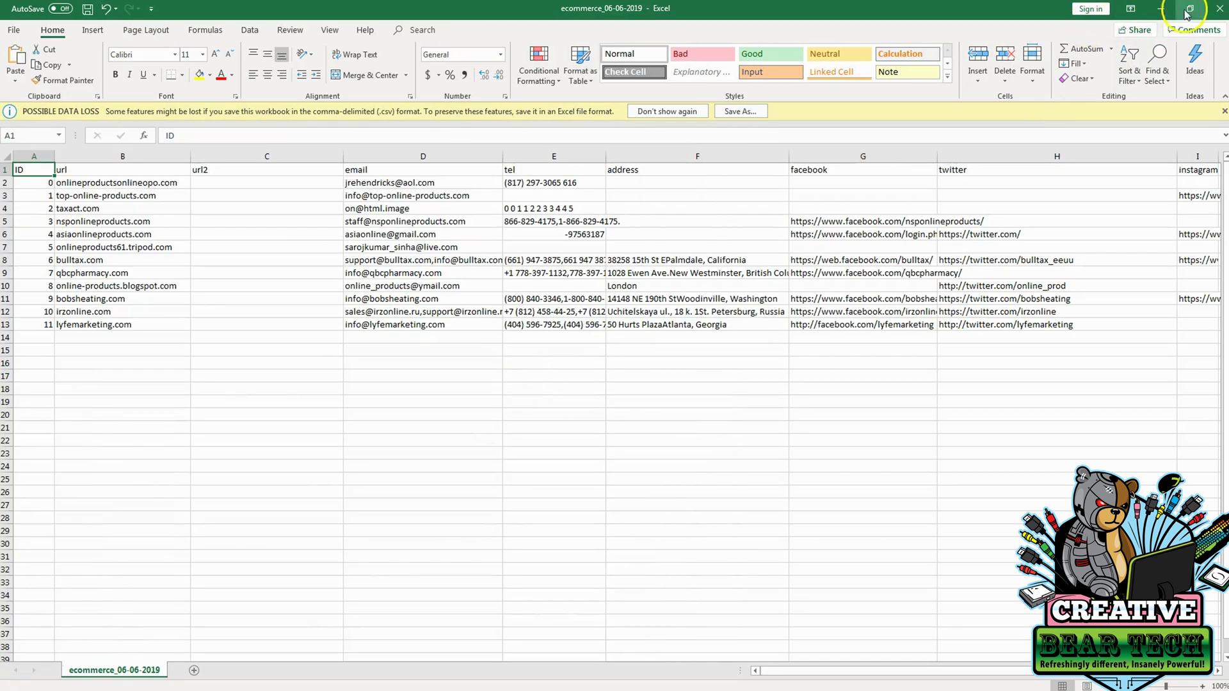
Step: Minimize the ecommerce_06-06-2019 workbook to reveal the test > cbd folder
click(1160, 9)
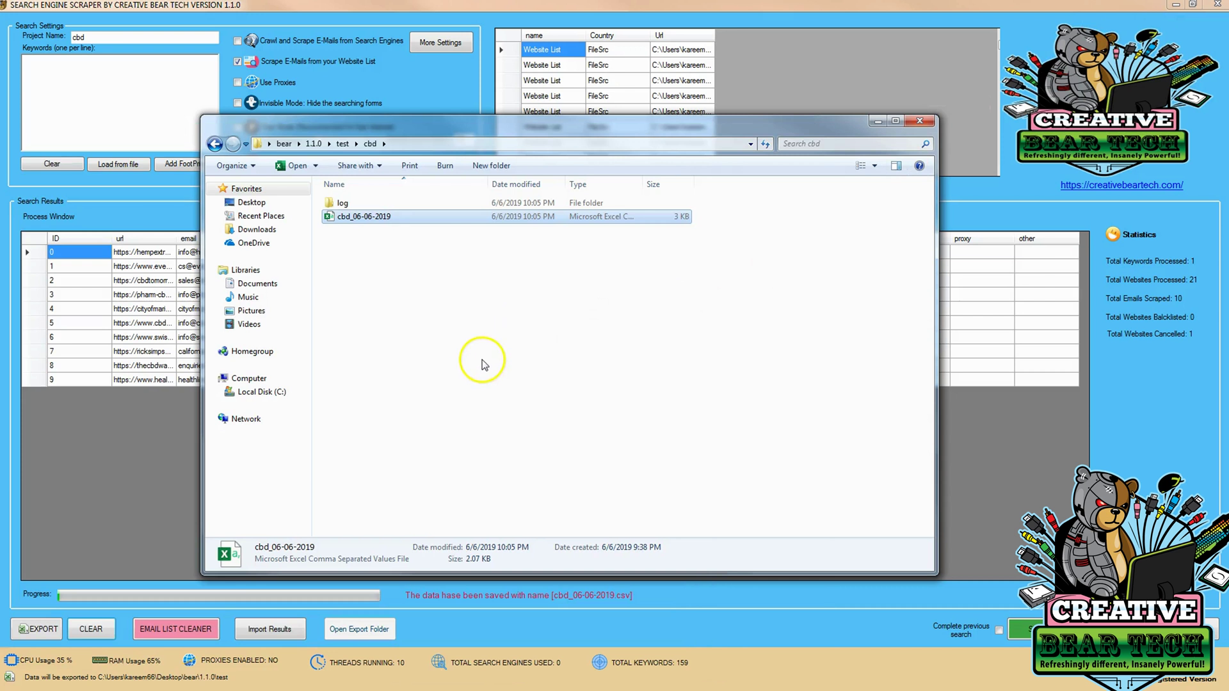